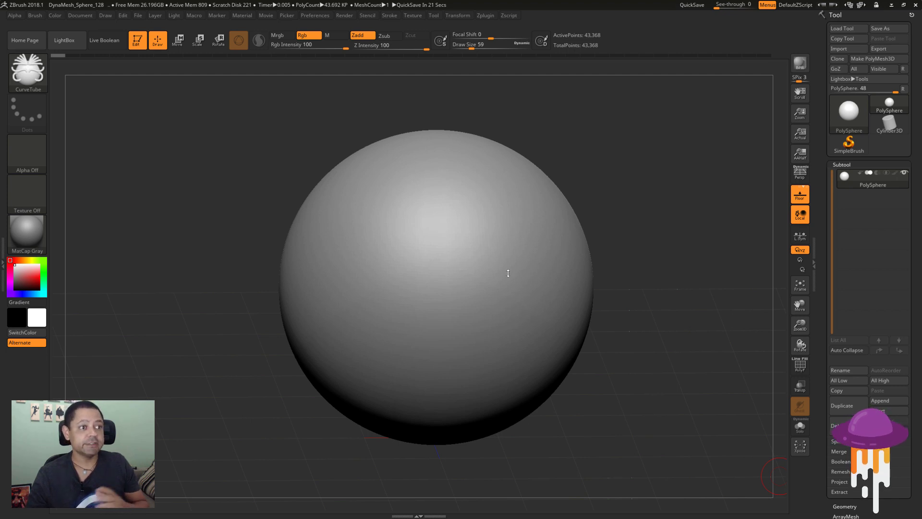
Step: Draw a CurveTube stroke on the sphere, accept the prompt, and bend its curve into an arch over the top
left_click_drag(480, 178, 402, 327)
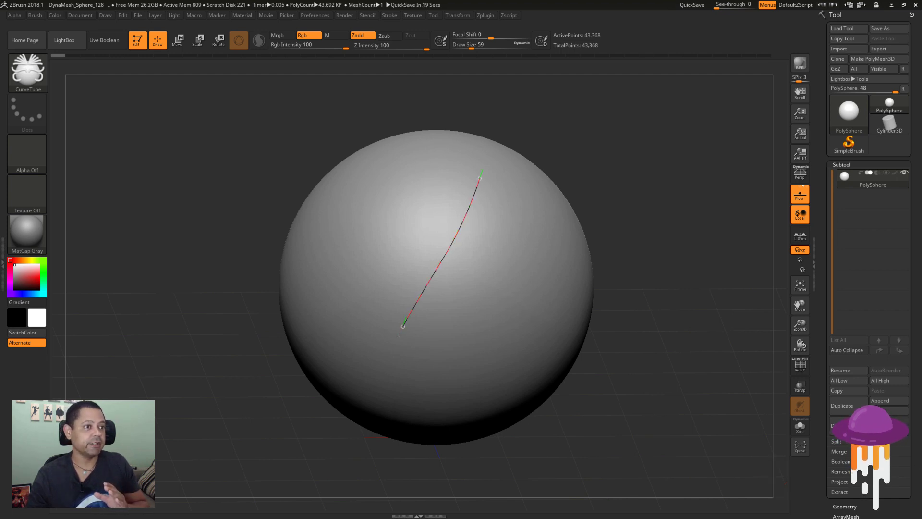
left_click(397, 382)
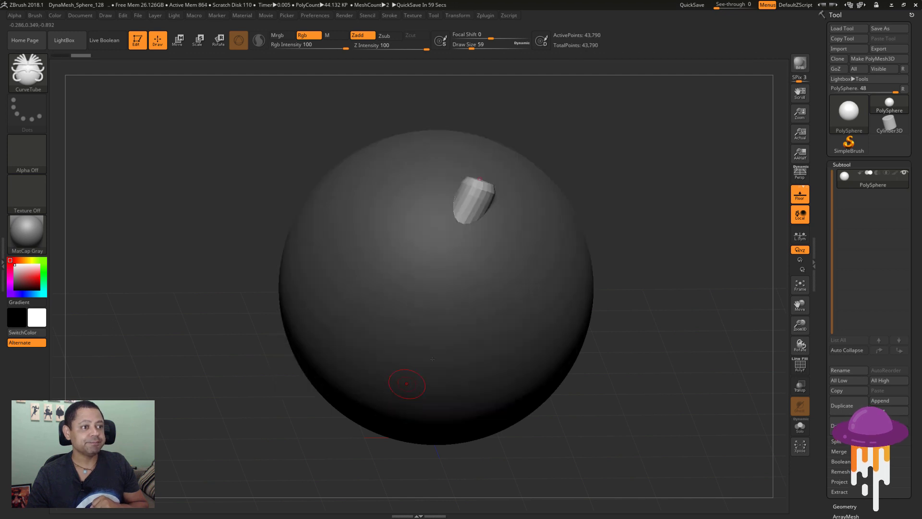
left_click_drag(481, 182, 565, 293)
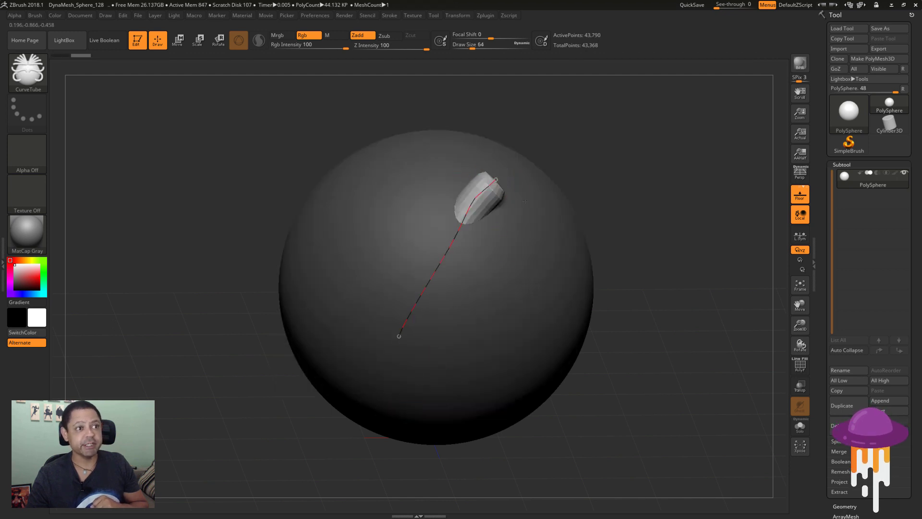
left_click_drag(557, 338, 547, 238)
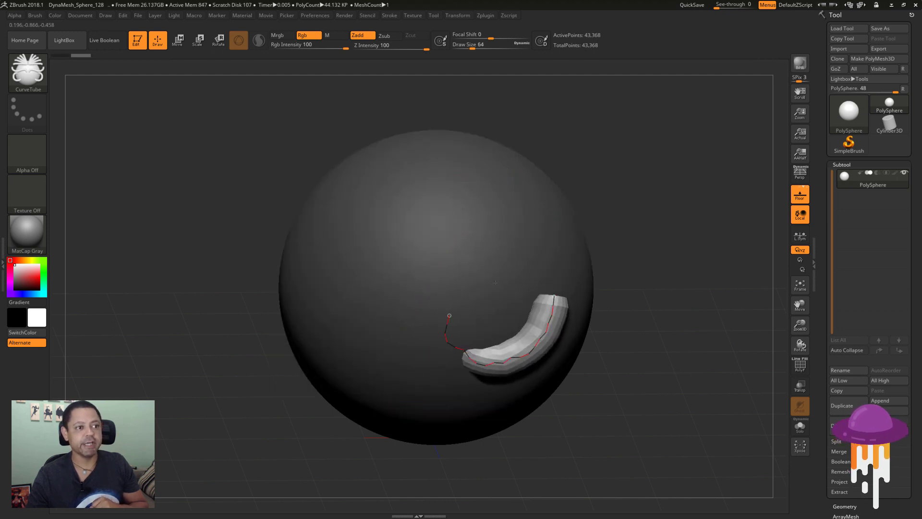
left_click_drag(547, 239, 381, 204)
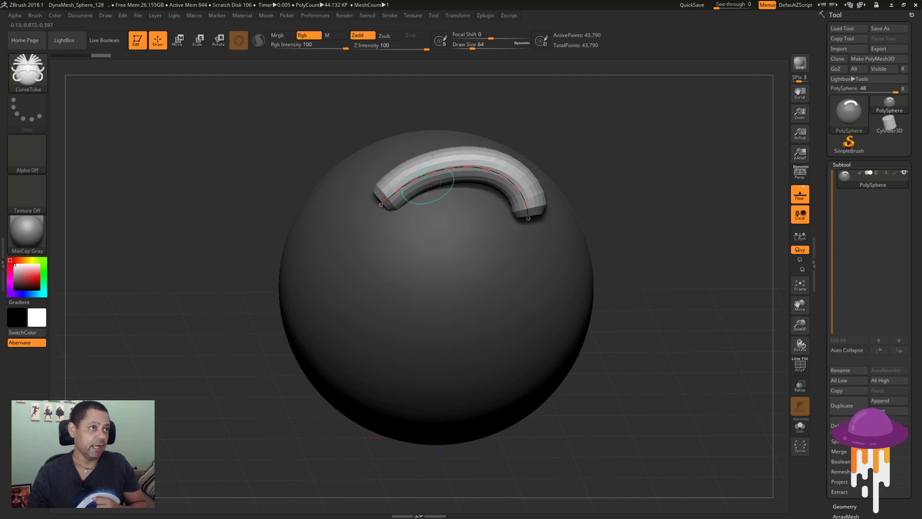
Step: Bend the tube's end down the sphere's front into a hook, then delete its guide curve with Curve Functions > Delete
left_click(390, 15)
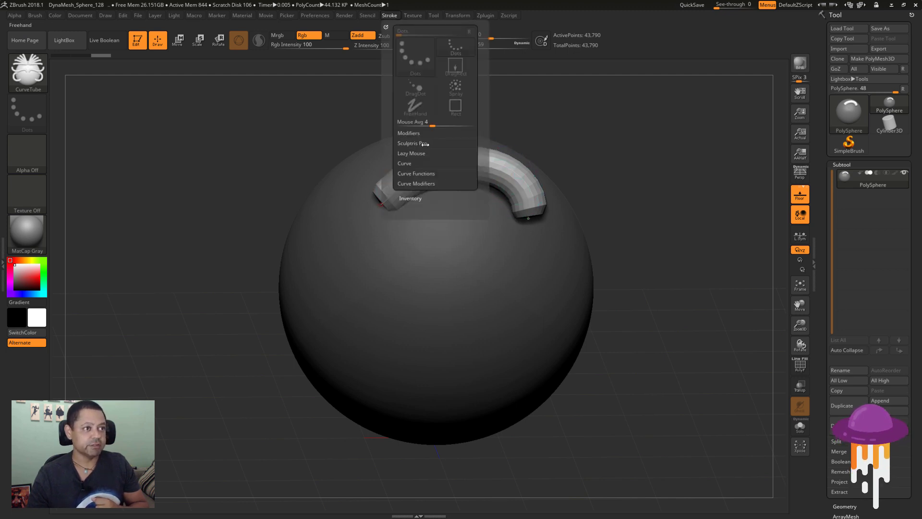
left_click(419, 175)
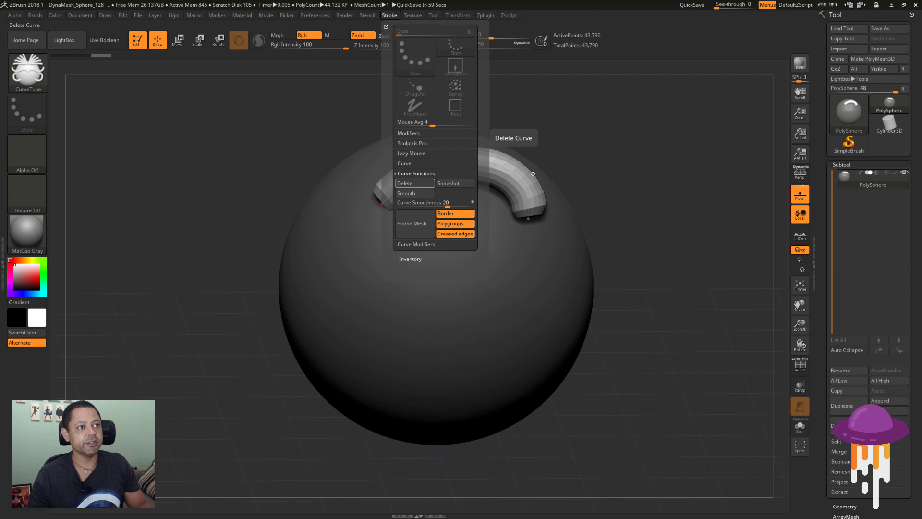
left_click_drag(717, 161, 524, 204, "alt")
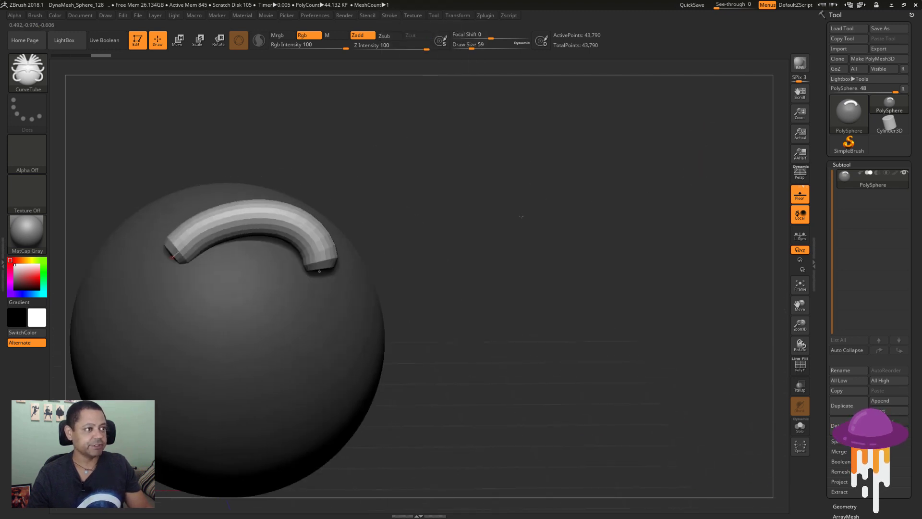
left_click_drag(334, 272, 333, 353)
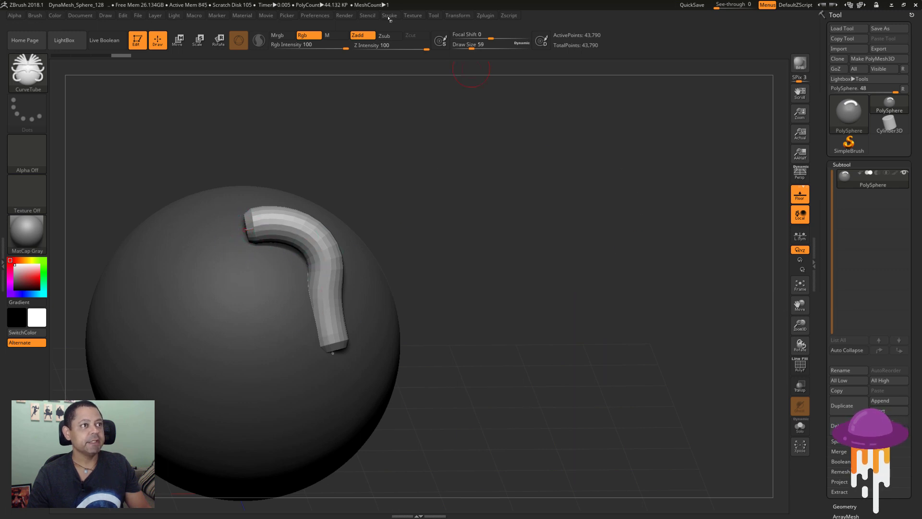
left_click(389, 16)
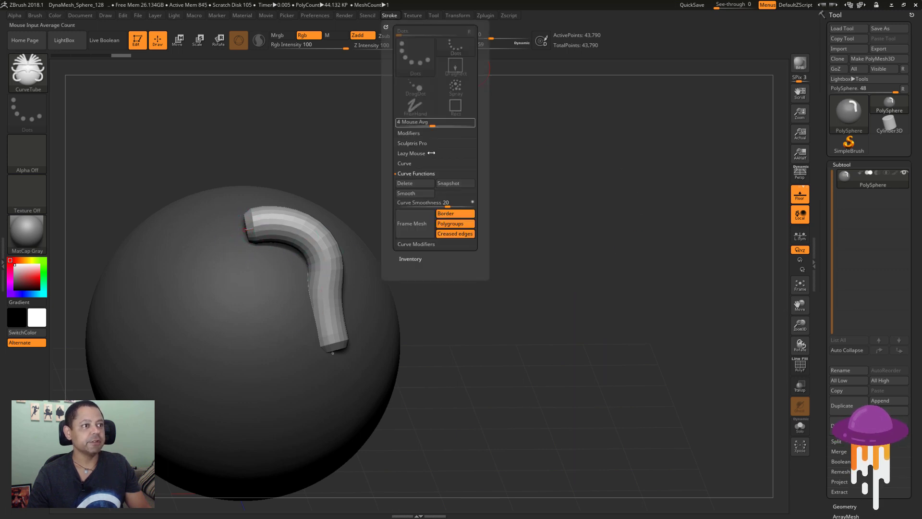
left_click(405, 183)
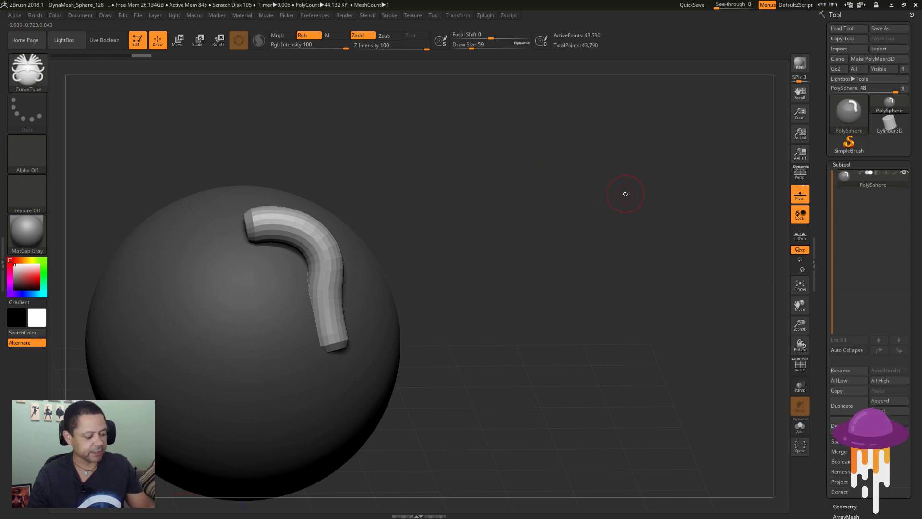
Step: Clear the mask, then invert it so the sphere is masked and the hooked tube is not
left_click_drag(625, 169, 567, 276, "ctrl")
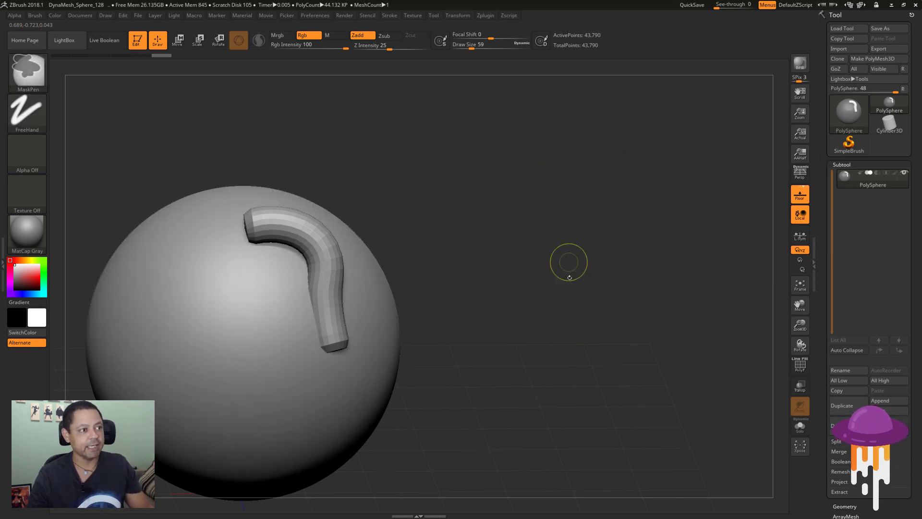
mouse_move(468, 183)
left_mouse_down()
mouse_move(486, 163)
mouse_move(489, 171)
left_mouse_up()
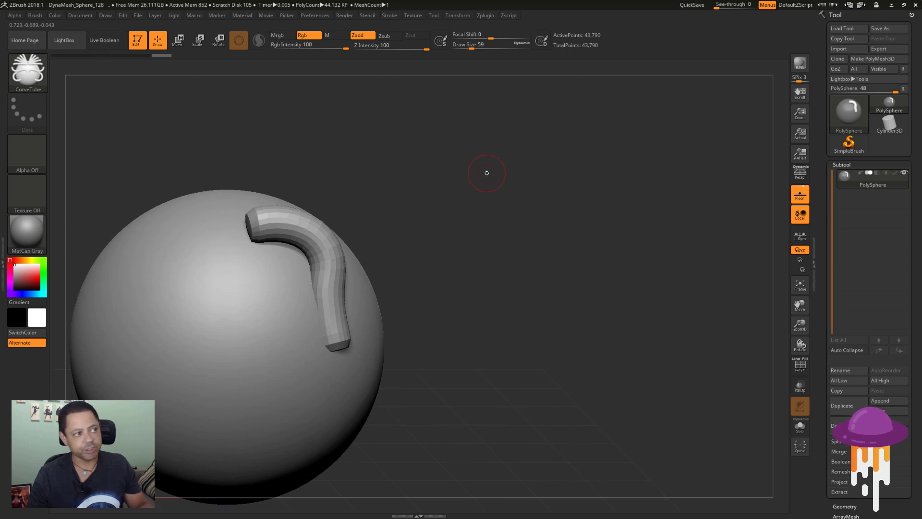
left_click_drag(483, 206, 552, 206)
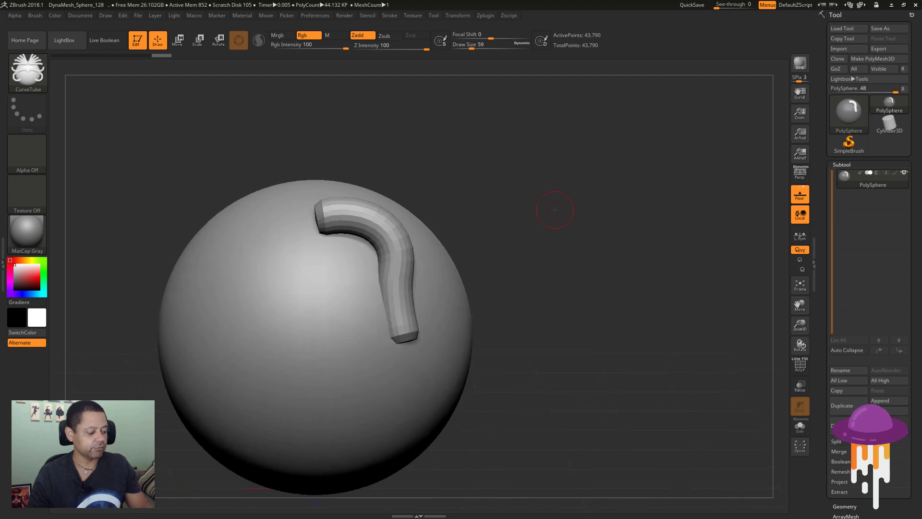
left_click(554, 210, "ctrl")
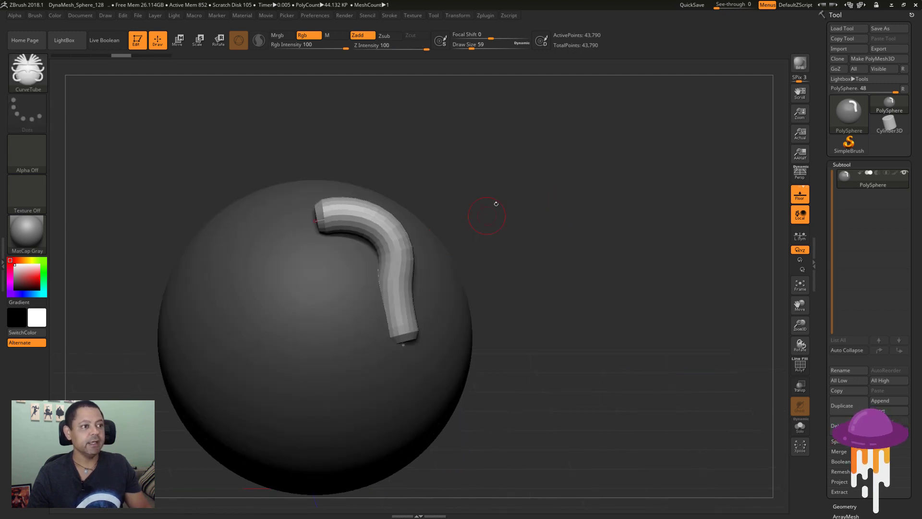
left_click_drag(495, 204, 524, 207)
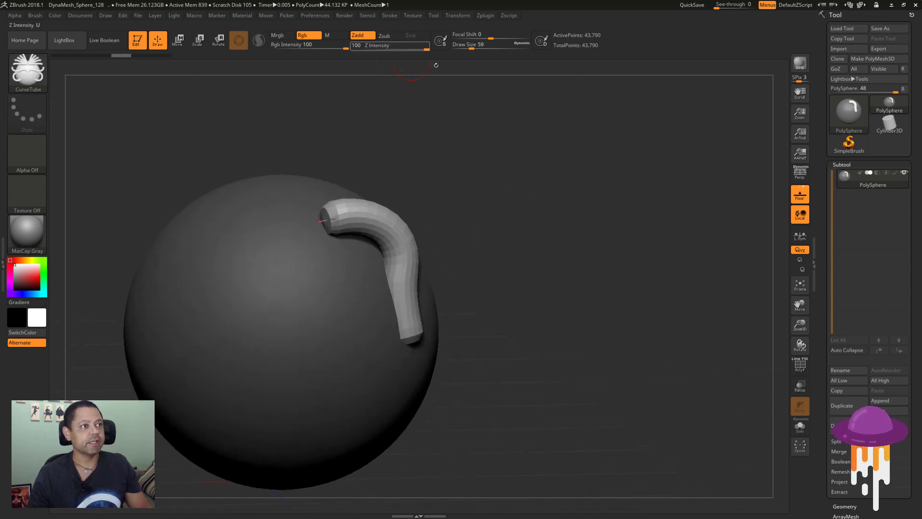
Step: Delete the tube's remaining editable curve with Stroke > Curve Functions > Delete
left_click(392, 17)
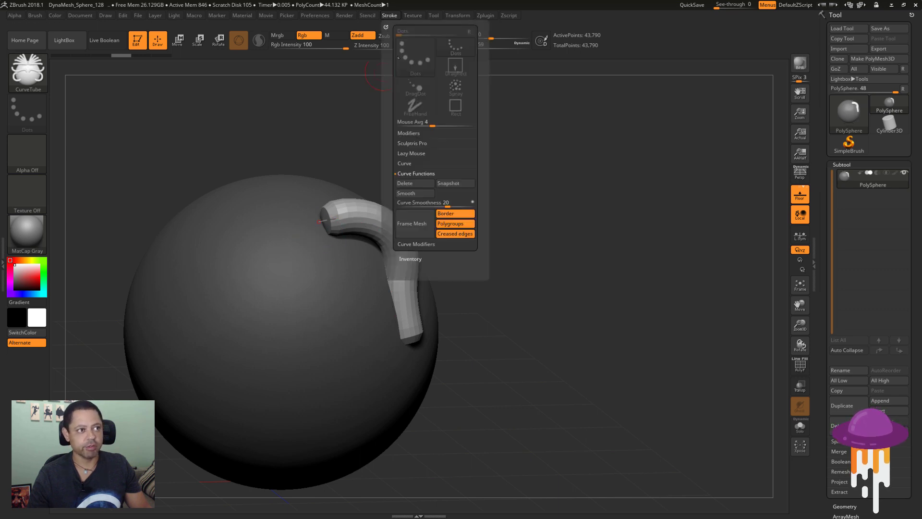
left_click(411, 187)
left_click_drag(576, 226, 562, 228)
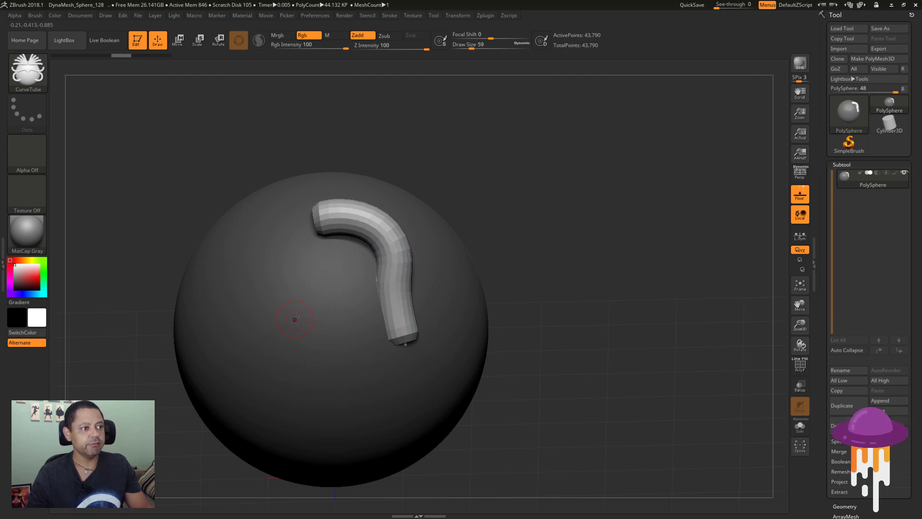
Step: Draw five trial CurveTube strokes across the sphere, then undo them with Ctrl+Z
left_click_drag(471, 247, 476, 248)
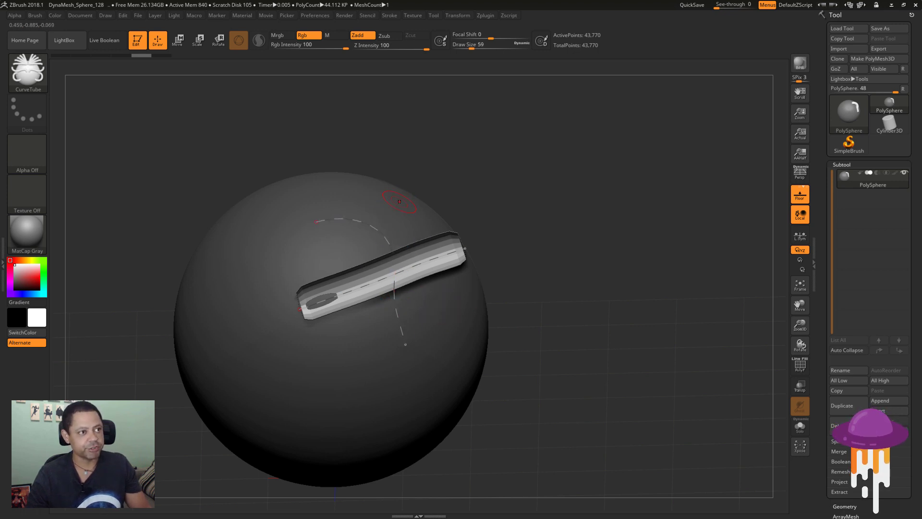
left_click_drag(400, 198, 422, 216)
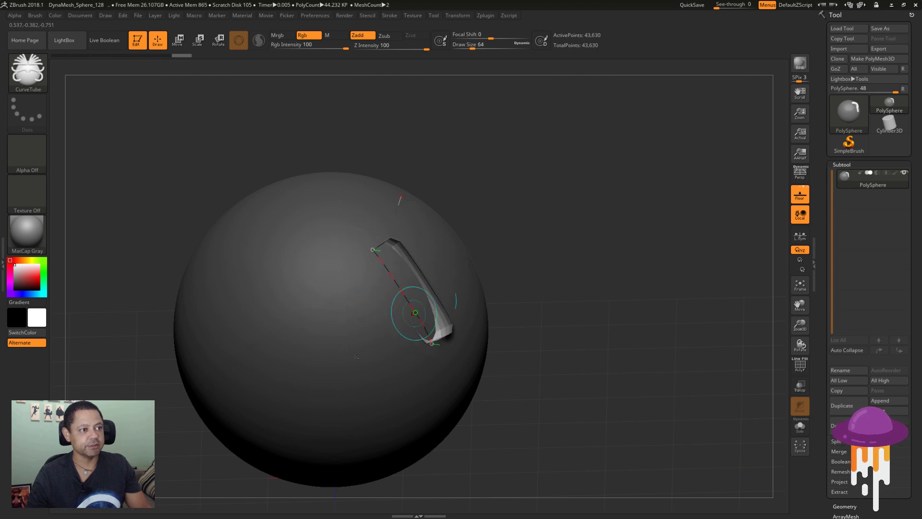
left_click_drag(342, 374, 467, 277)
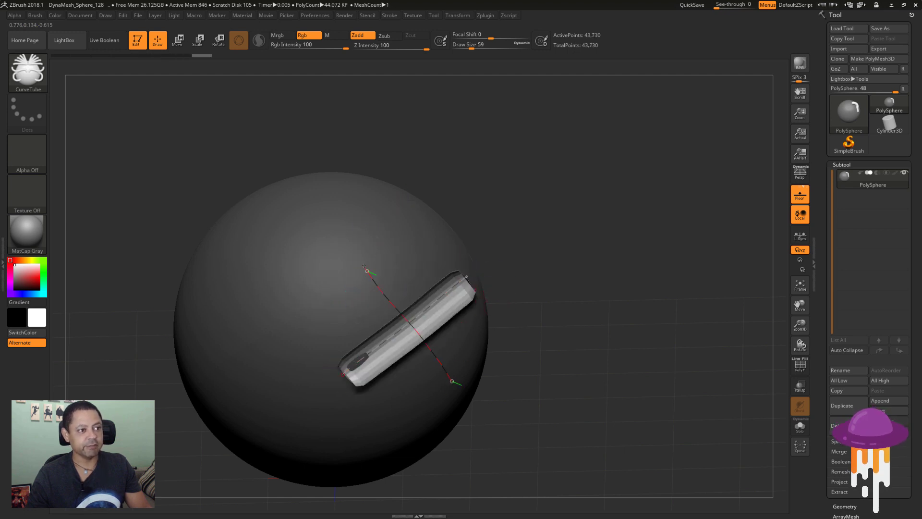
left_click_drag(452, 380, 456, 336)
left_click_drag(437, 238, 370, 406)
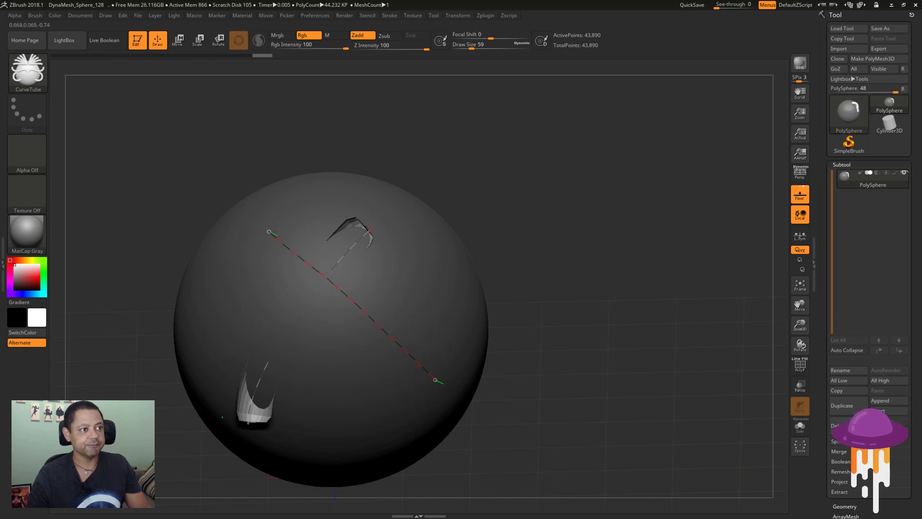
key("ctrl+z")
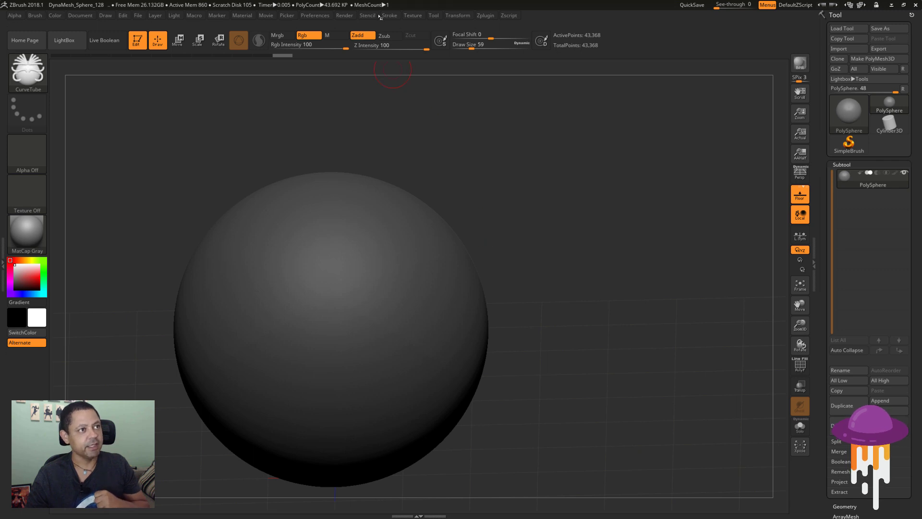
Step: Draw a short tube on the sphere's upper right and finalize it, clearing its guide curve
left_click(387, 16)
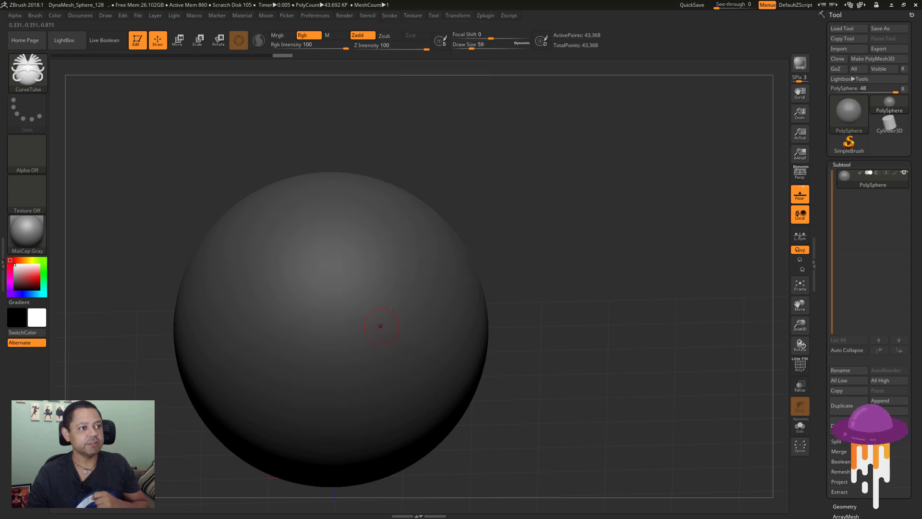
left_click_drag(410, 223, 329, 323)
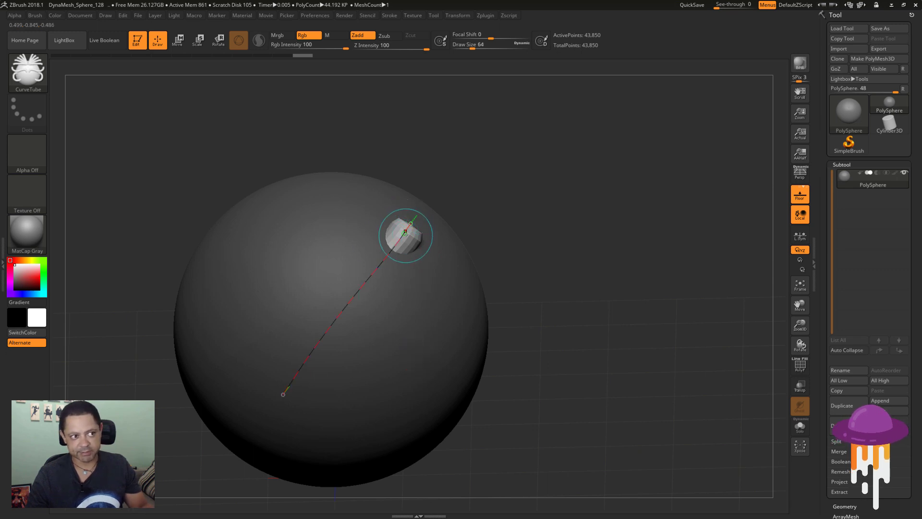
left_click(396, 283)
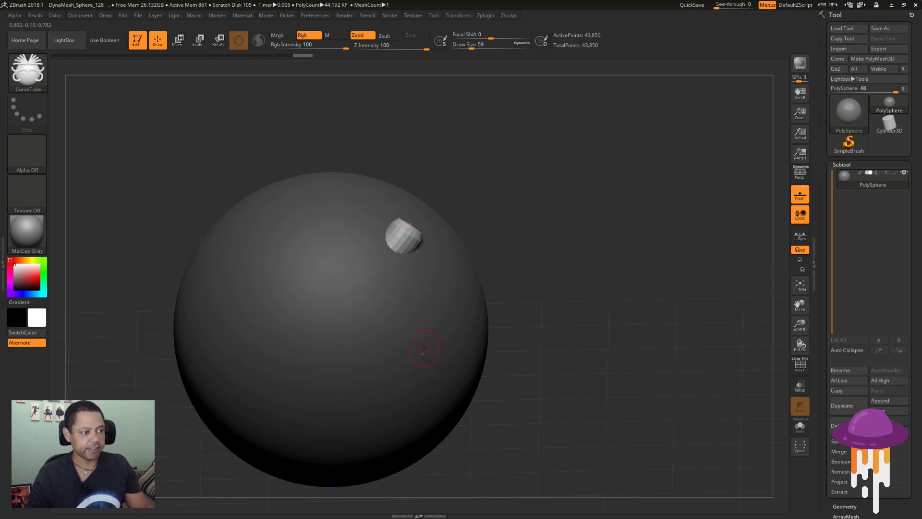
Step: Draw and reshape several near-vertical CurveTube strokes down the sphere, then clear them
left_click_drag(432, 374, 314, 191)
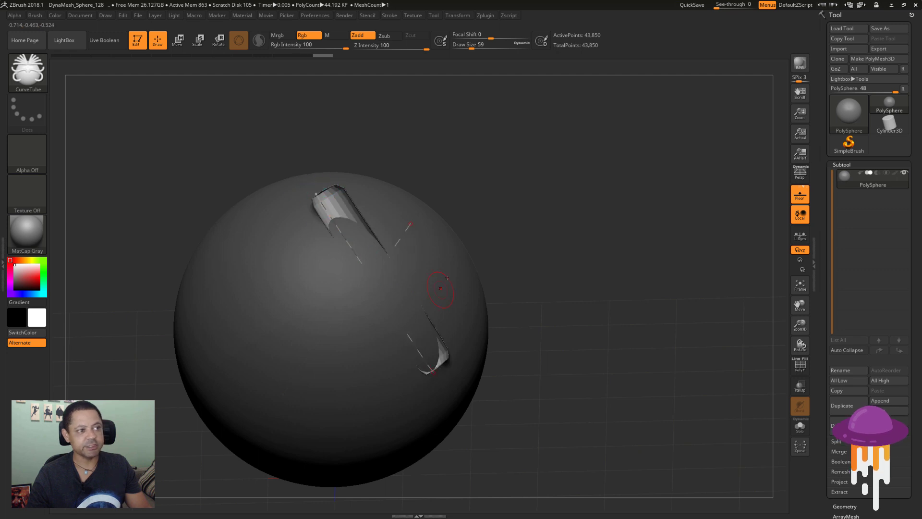
left_click_drag(285, 301, 285, 303)
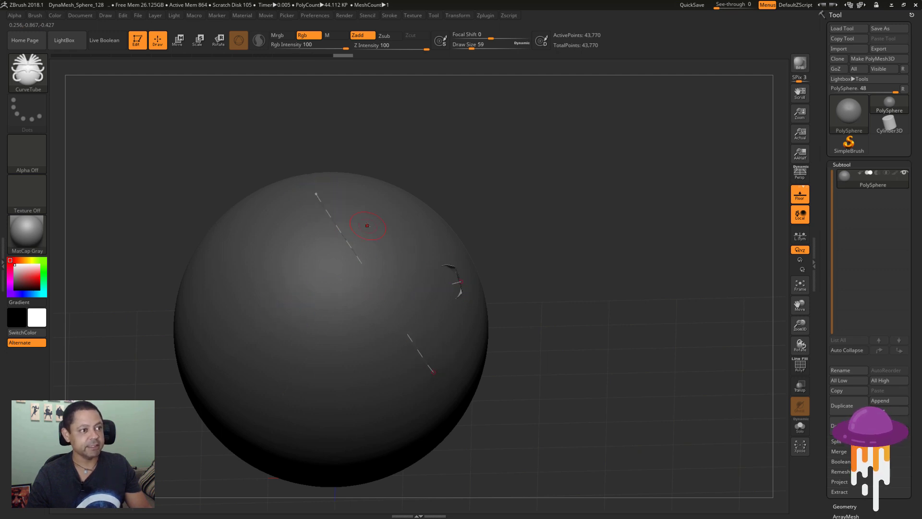
left_click_drag(367, 216, 367, 340)
mouse_move(440, 390)
left_mouse_down()
mouse_move(345, 189)
mouse_move(440, 252)
left_mouse_up()
left_click_drag(364, 409, 399, 232)
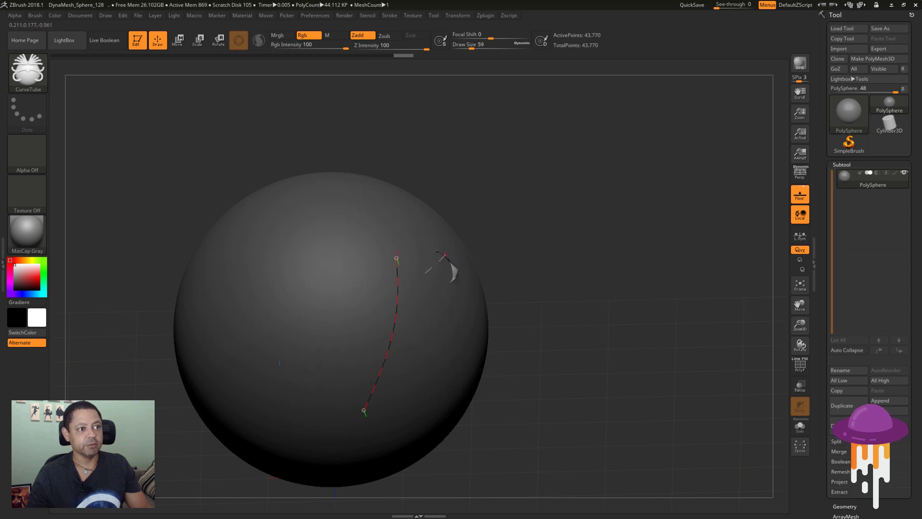
left_click(319, 255)
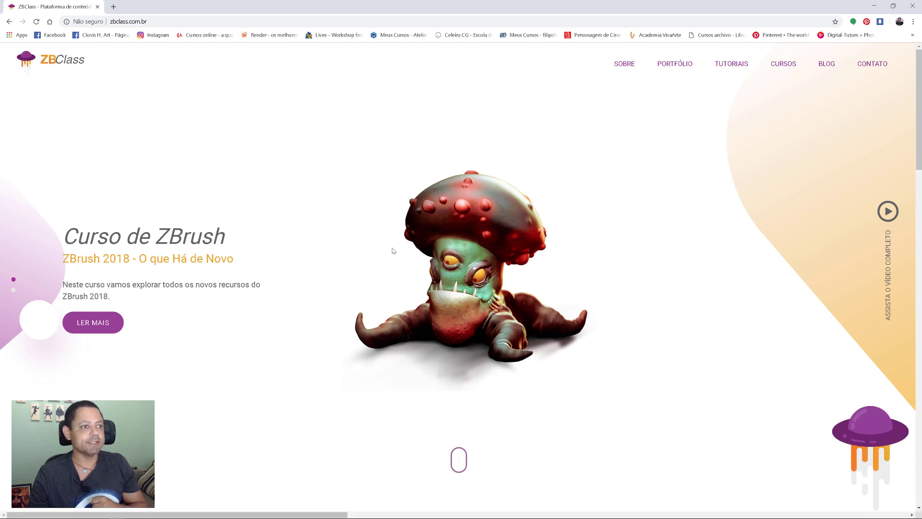
Step: Scroll down through the ZBClass home page
scroll(385, 249, "down", 4)
scroll(392, 251, "down", 3)
scroll(394, 251, "down", 3)
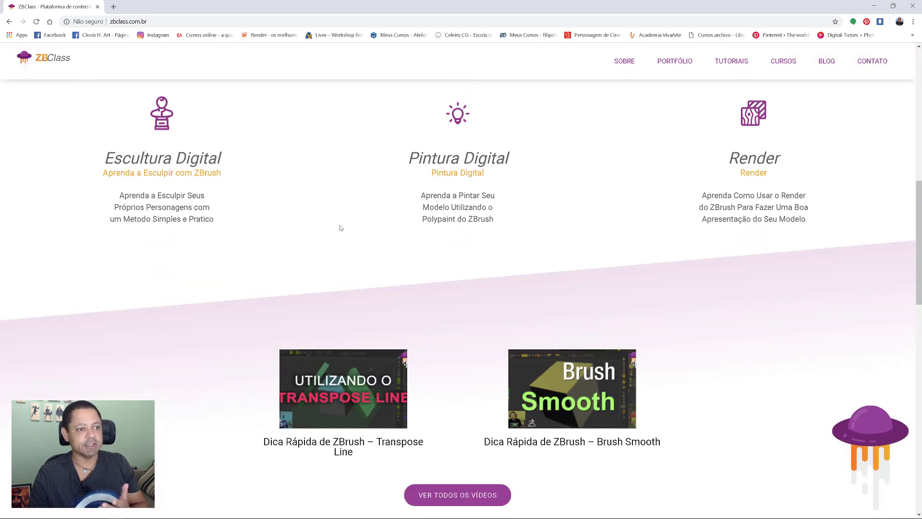
scroll(393, 242, "down", 3)
scroll(341, 142, "down", 3)
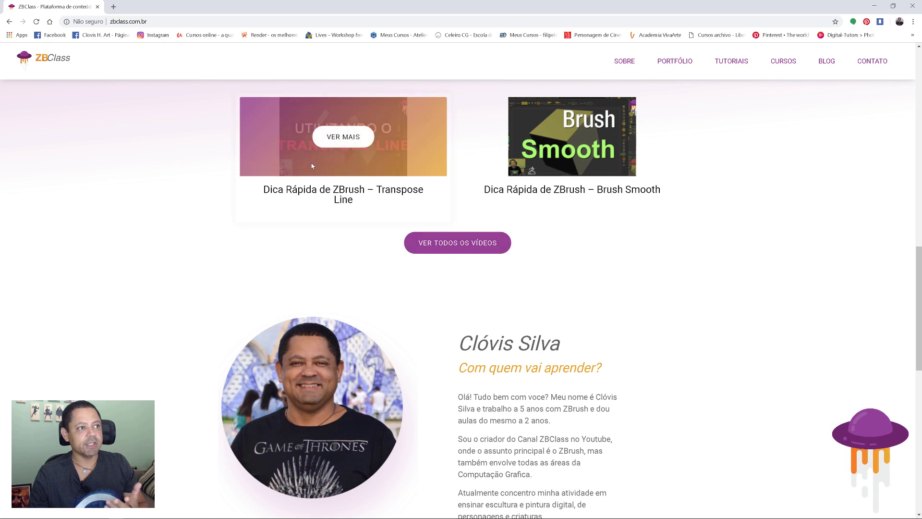
scroll(574, 299, "down", 4)
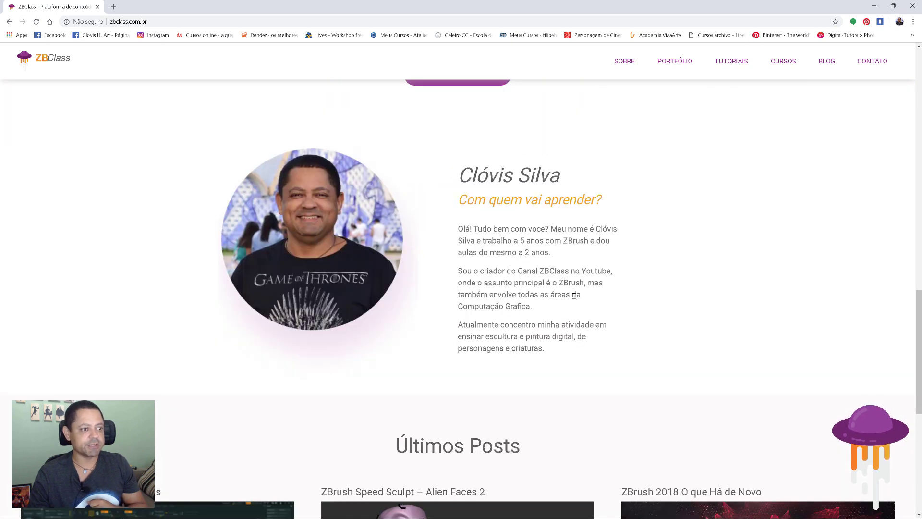
scroll(575, 298, "down", 5)
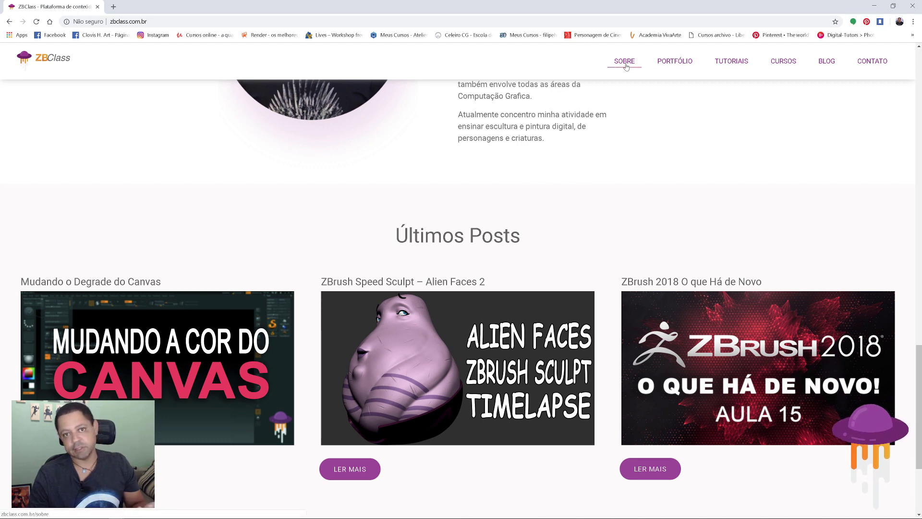
Step: Open the PORTFÓLIO page and browse its gallery
left_click(672, 65)
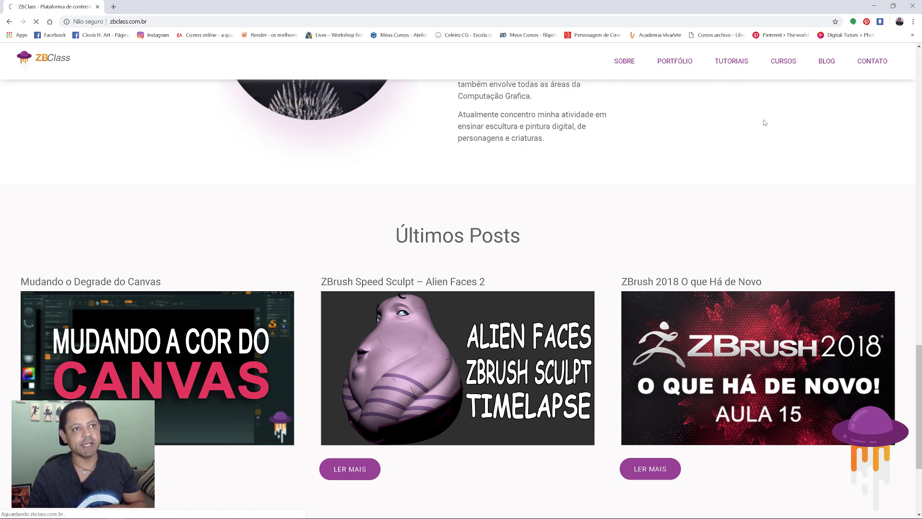
scroll(647, 268, "down", 1)
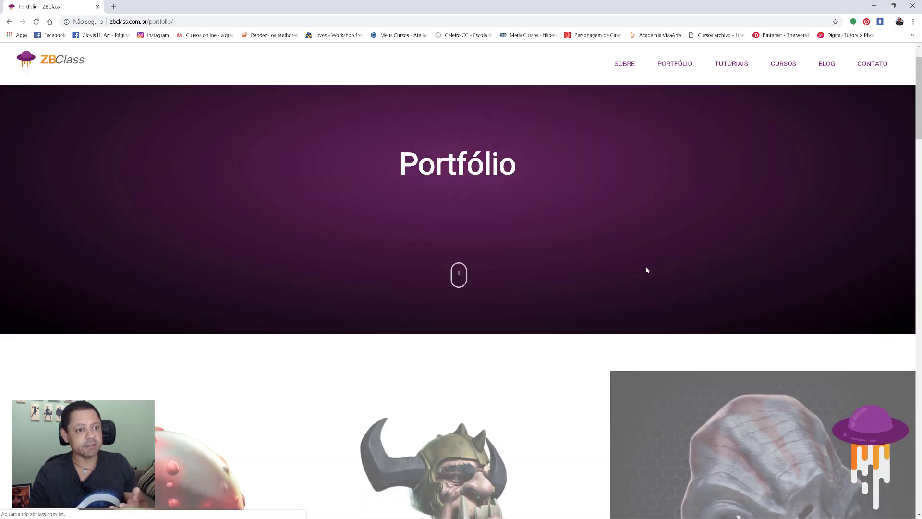
scroll(648, 269, "down", 7)
scroll(649, 269, "down", 6)
scroll(651, 268, "down", 4)
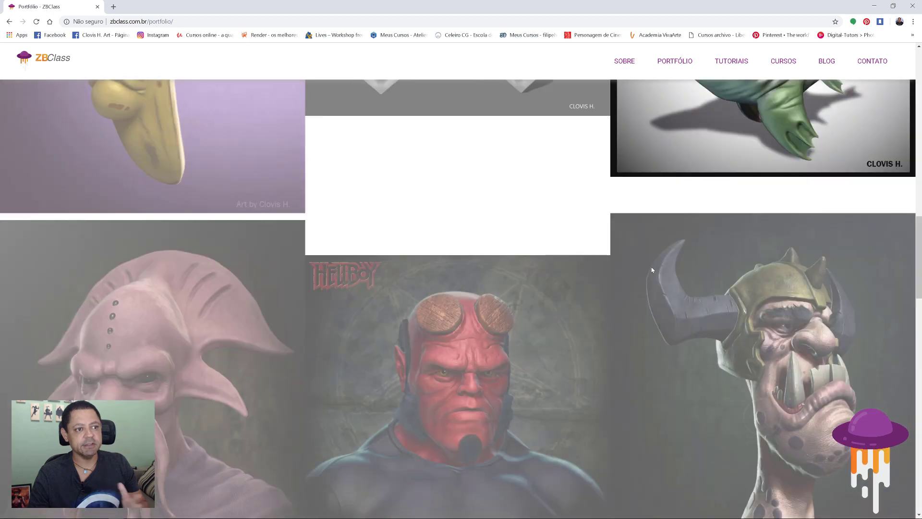
scroll(654, 269, "up", 4)
scroll(654, 266, "up", 4)
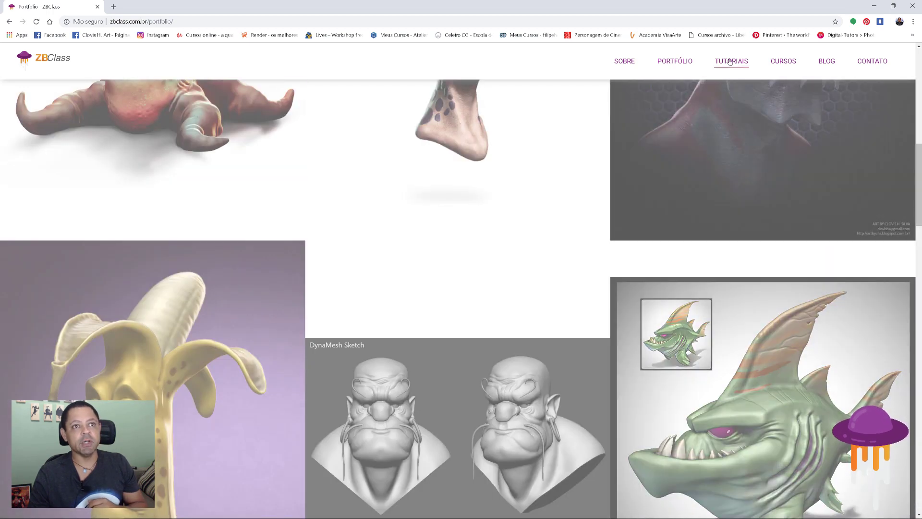
Step: Look over the CURSOS page, then move on to BLOG
left_click(783, 62)
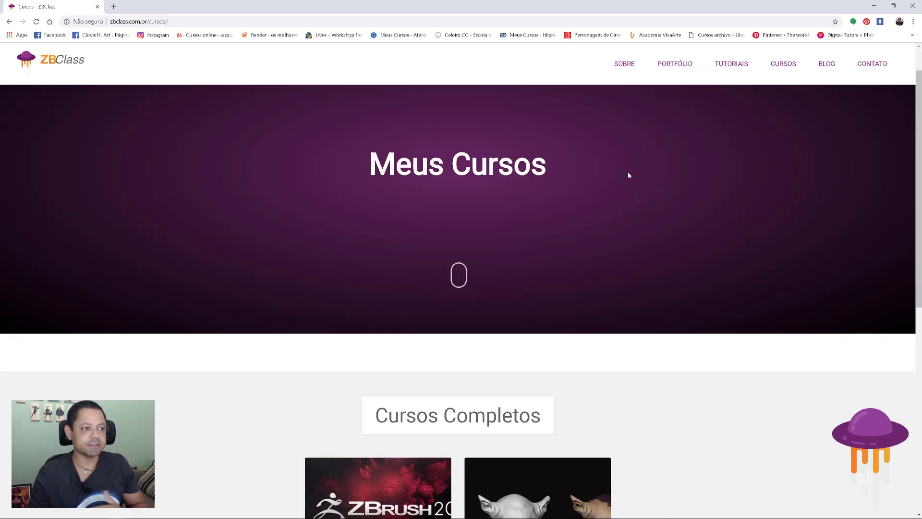
scroll(631, 187, "down", 3)
scroll(634, 185, "up", 5)
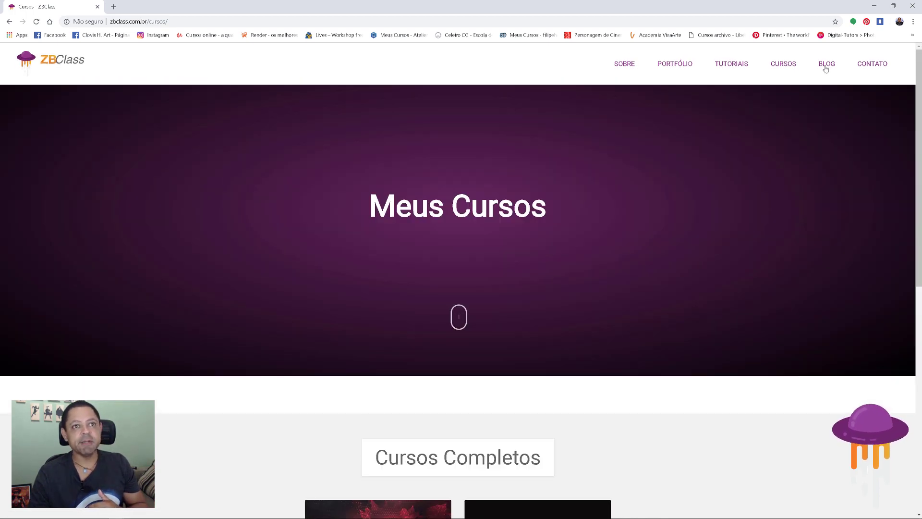
left_click(827, 65)
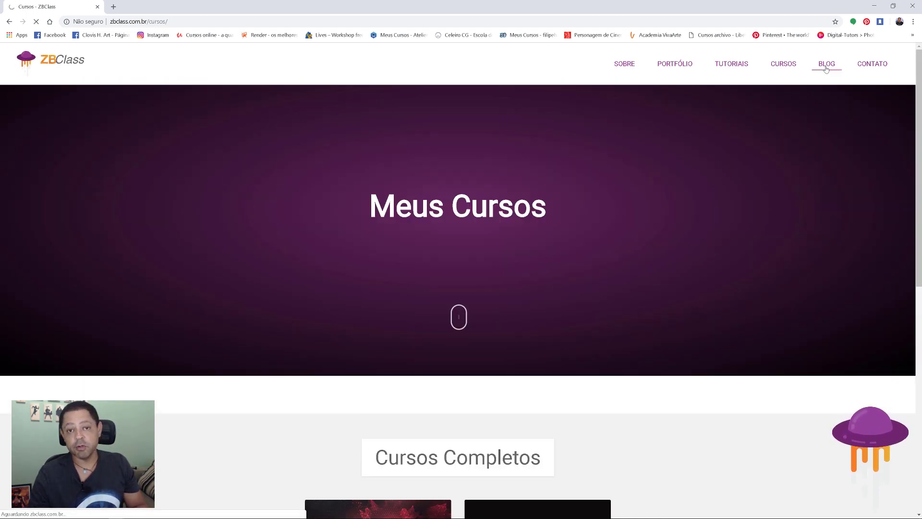